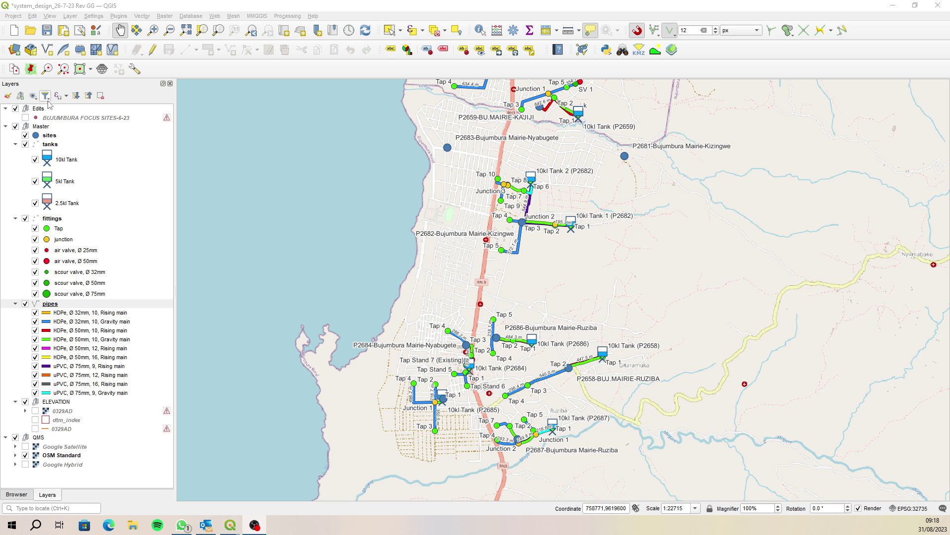
Identify site P2684-Bujumbura Mairie-Nyabugete on the sites layer to list its attributes
{"action": "left_click", "coordinate": [64, 138]}
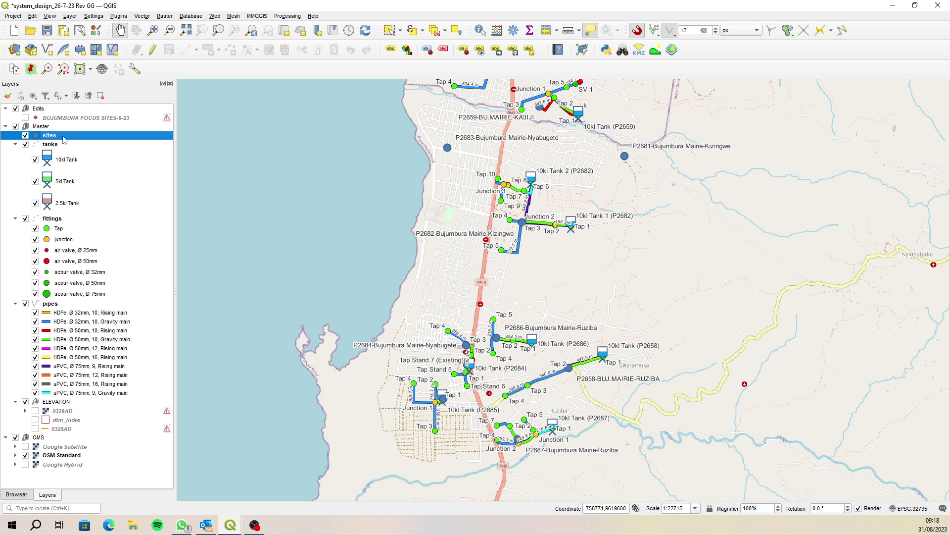
{"action": "left_click", "coordinate": [480, 31]}
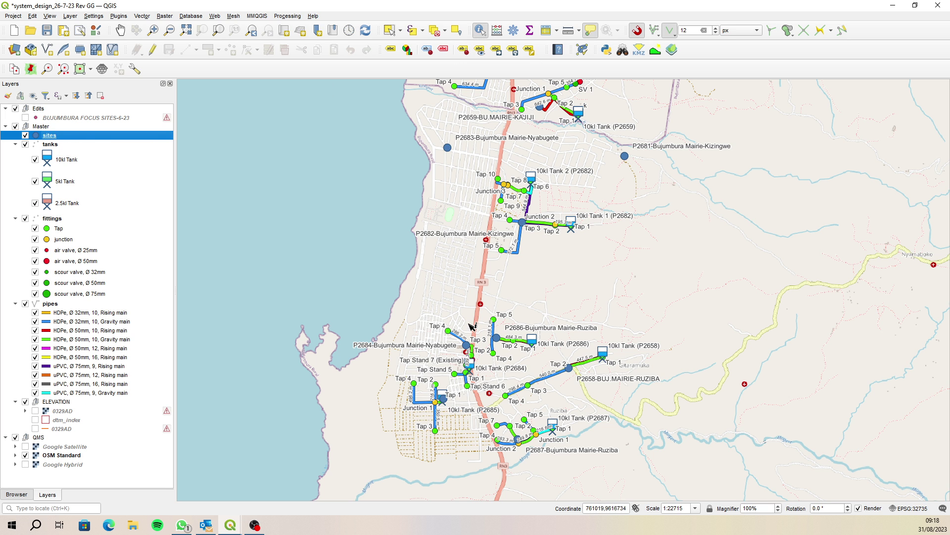
{"action": "left_click", "coordinate": [468, 346]}
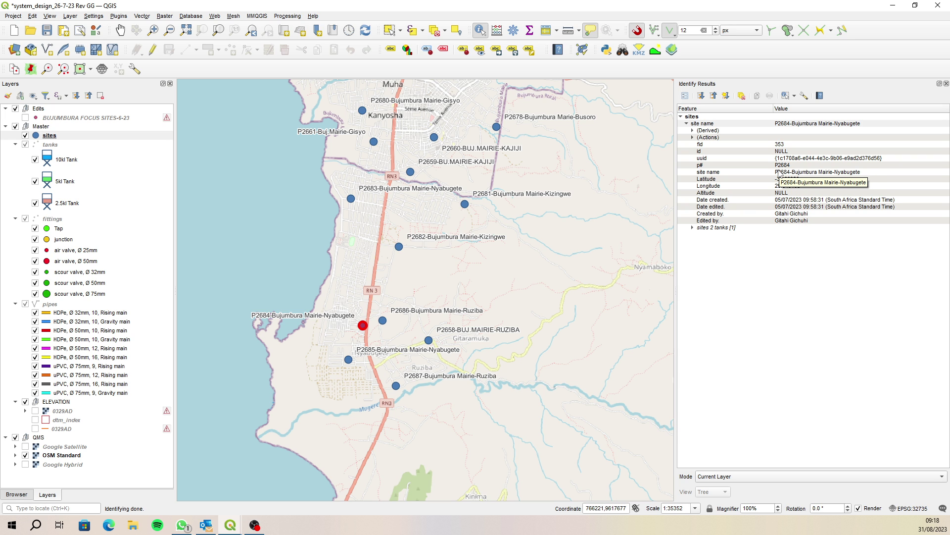
{"action": "right_click", "coordinate": [81, 136]}
Filter the sites layer with "pid"='P2684' so only that site remains
{"action": "left_click", "coordinate": [148, 292]}
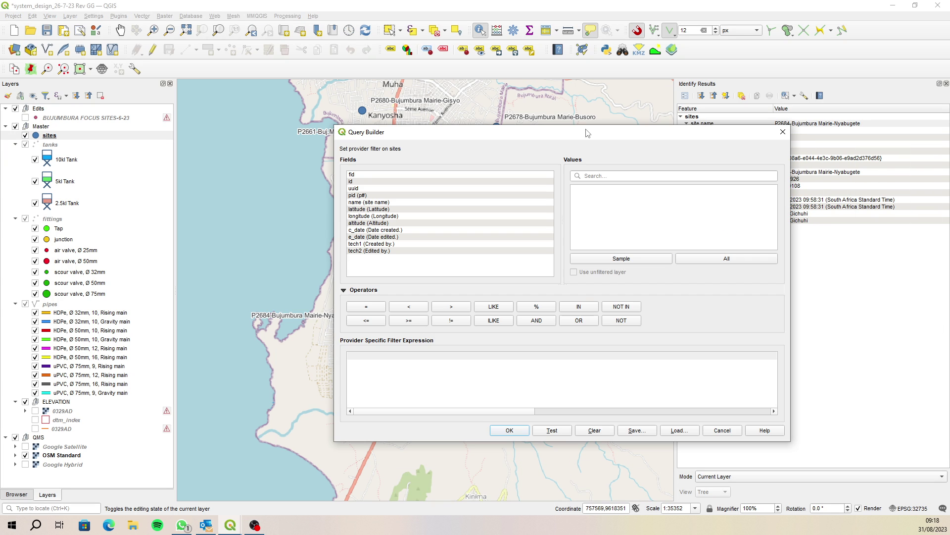
{"action": "double_click", "coordinate": [363, 195]}
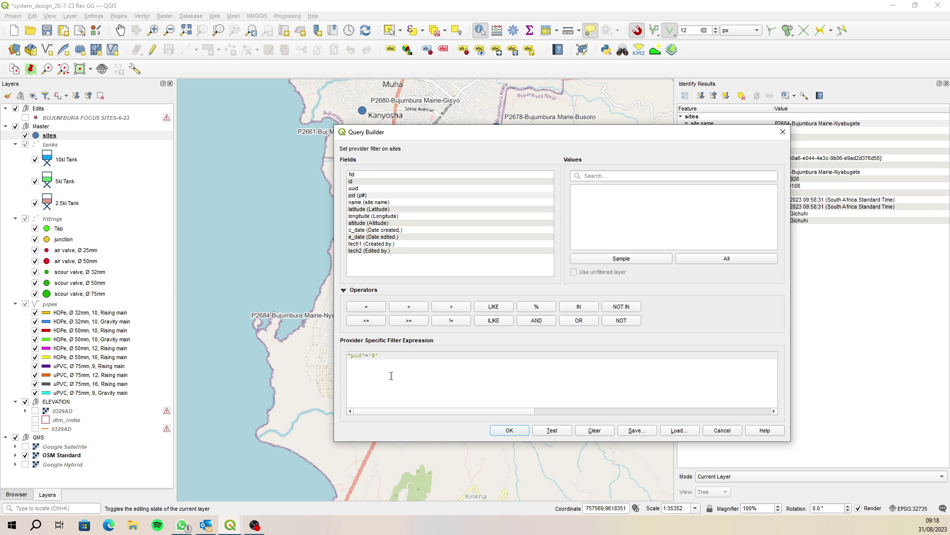
{"action": "left_click_drag", "start_coordinate": [612, 141], "coordinate": [504, 140]}
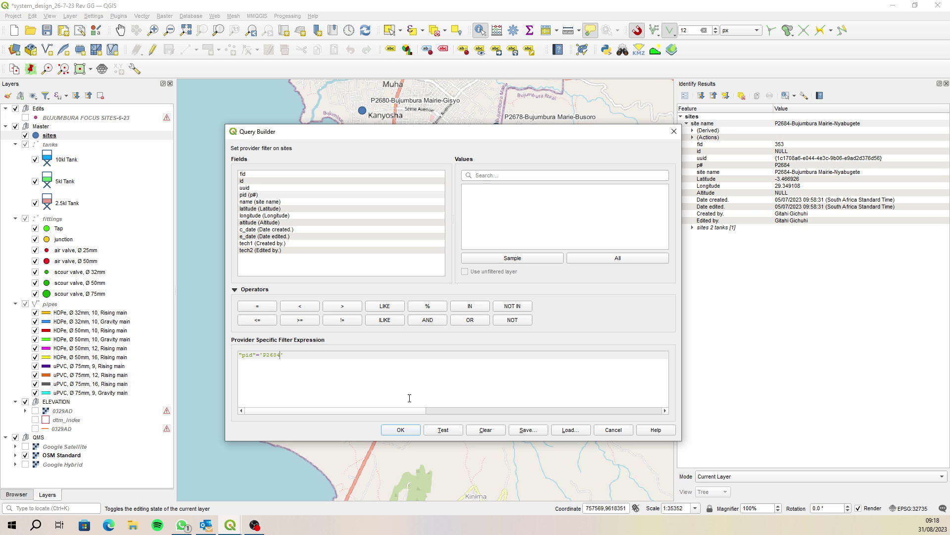
{"action": "left_click", "coordinate": [400, 430]}
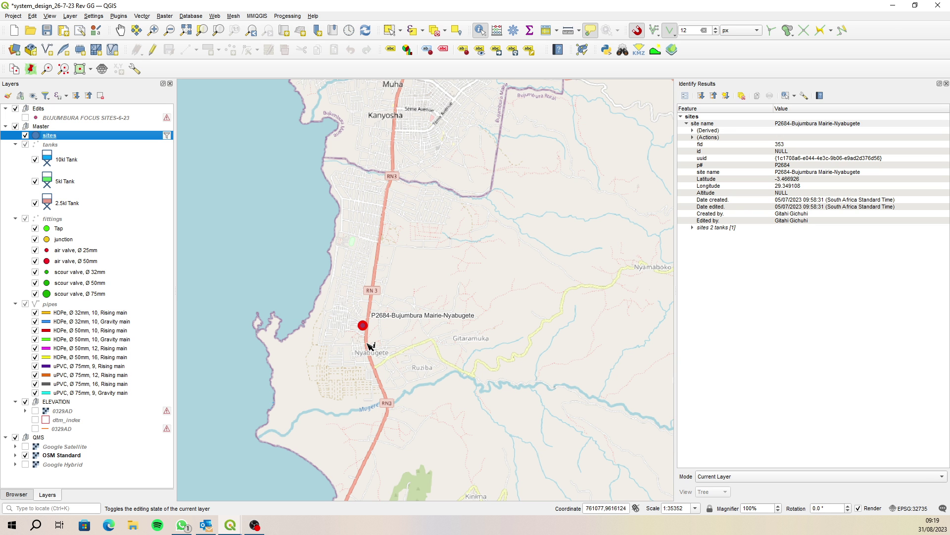
Zoom in and centre the map on P2684's 10kl tank, taps and pipes along RN 3
{"action": "scroll", "coordinate": [356, 341], "scroll_direction": "up", "scroll_amount": 1}
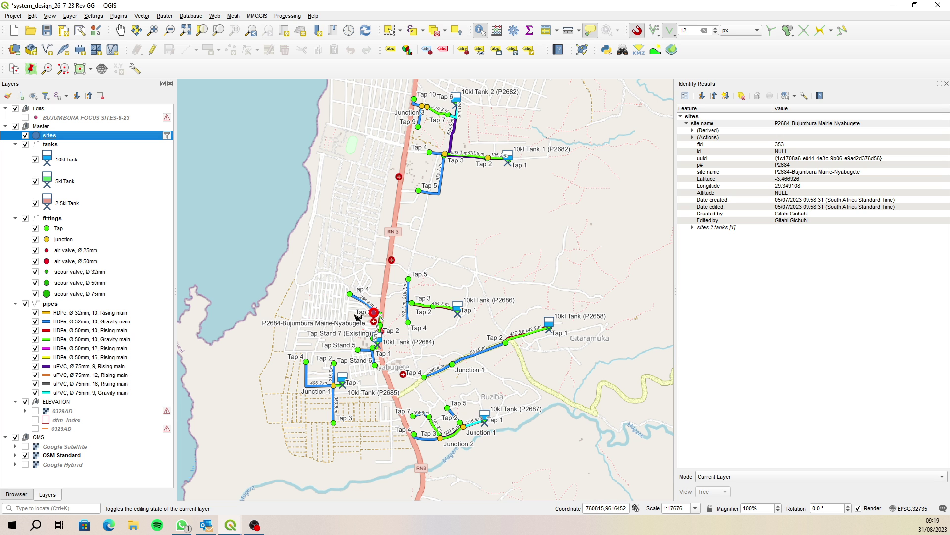
{"action": "scroll", "coordinate": [364, 323], "scroll_direction": "up", "scroll_amount": 2}
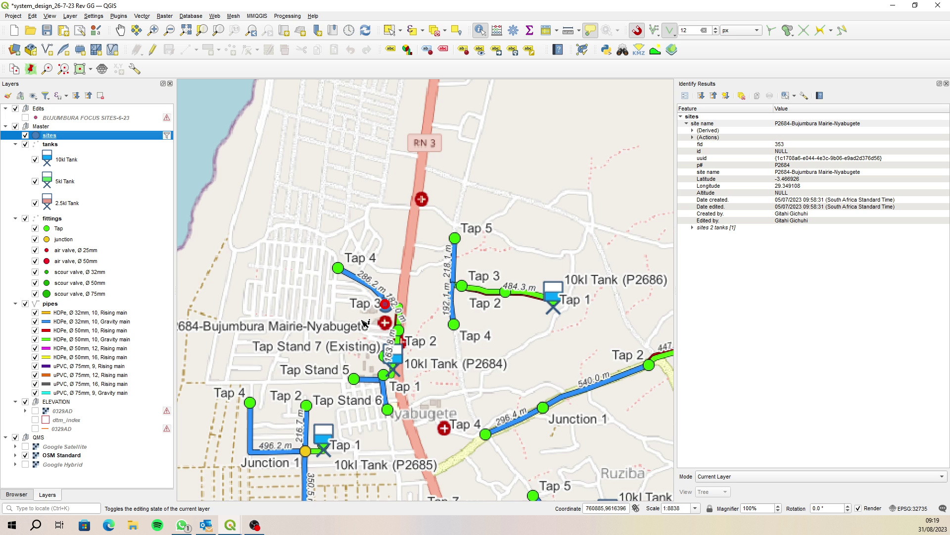
{"action": "scroll", "coordinate": [411, 375], "scroll_direction": "up", "scroll_amount": 1}
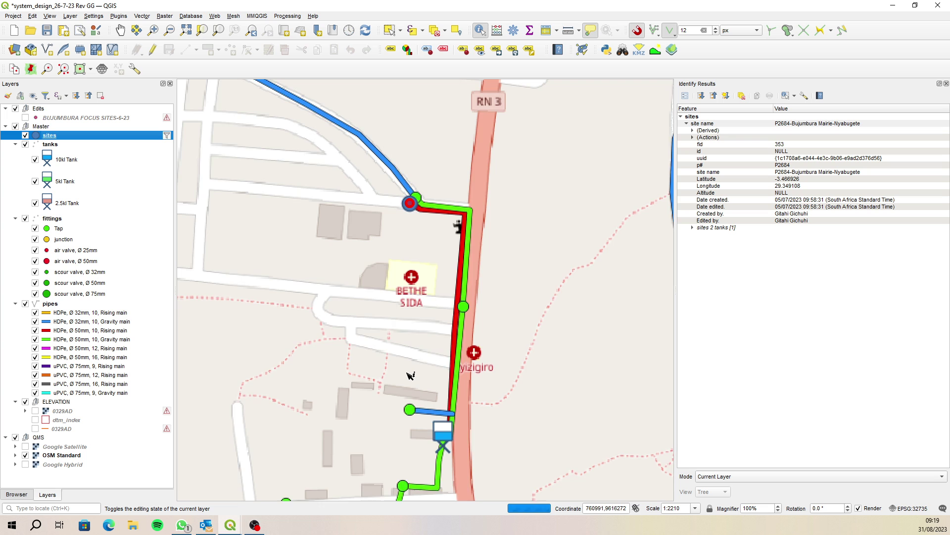
{"action": "scroll", "coordinate": [411, 375], "scroll_direction": "down", "scroll_amount": 1}
{"action": "left_click", "coordinate": [120, 30]}
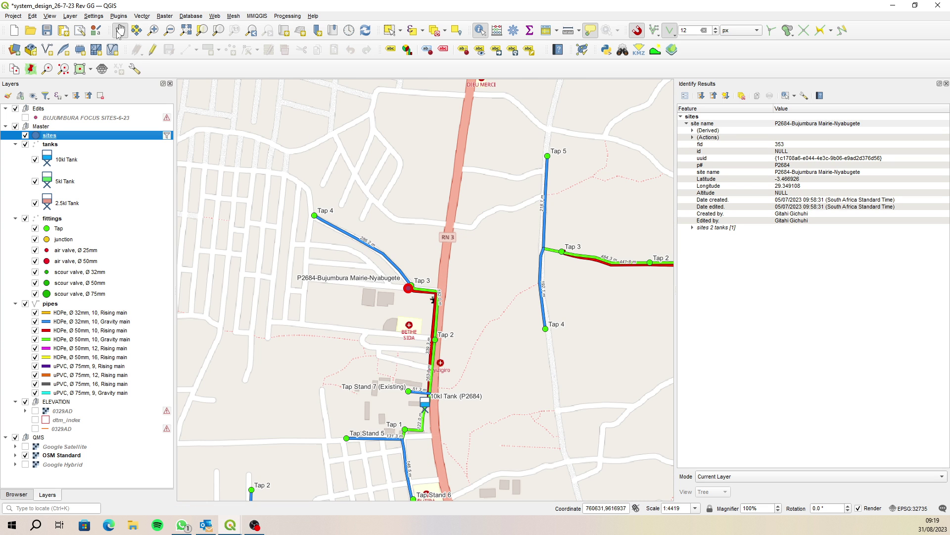
{"action": "left_click_drag", "start_coordinate": [349, 238], "coordinate": [376, 147]}
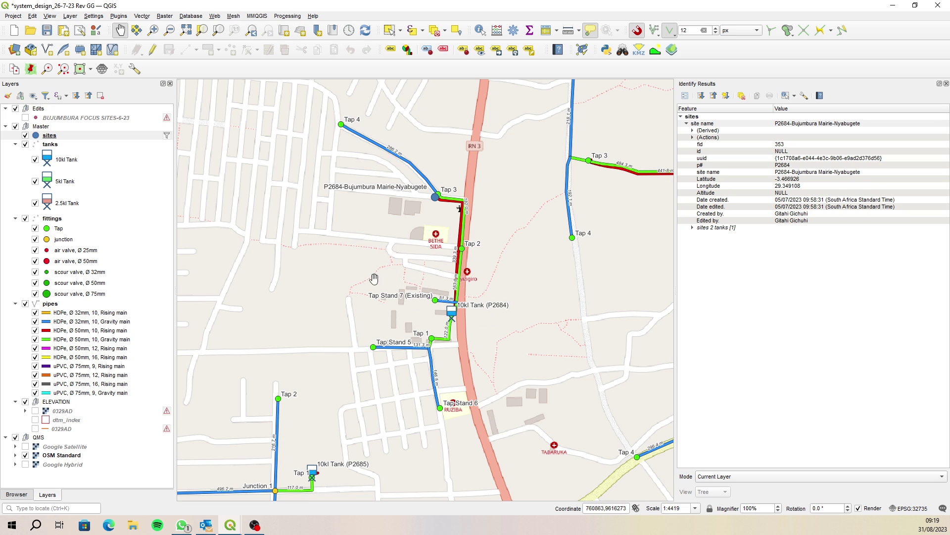
Identify the 10kl Tank (P2684) on the tanks layer and copy its uuid value
{"action": "left_click", "coordinate": [480, 30]}
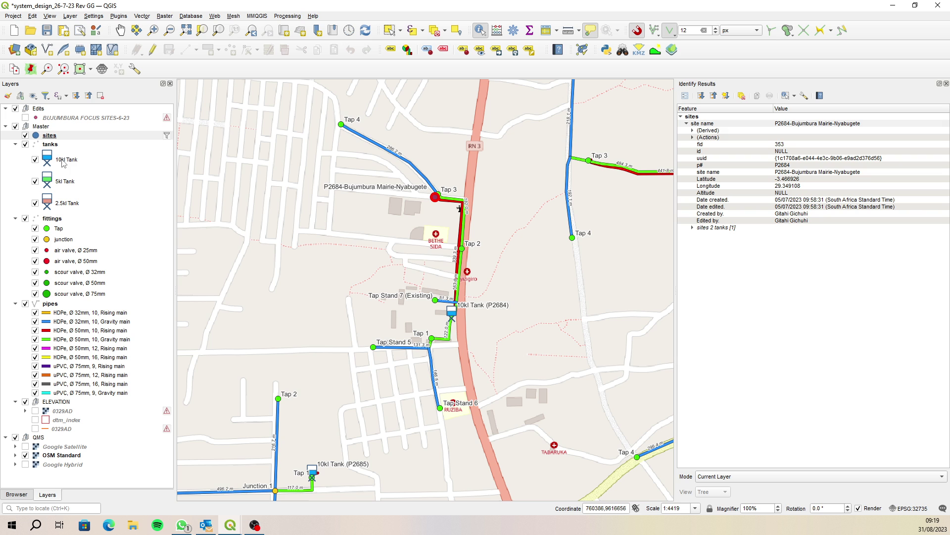
{"action": "left_click", "coordinate": [52, 144]}
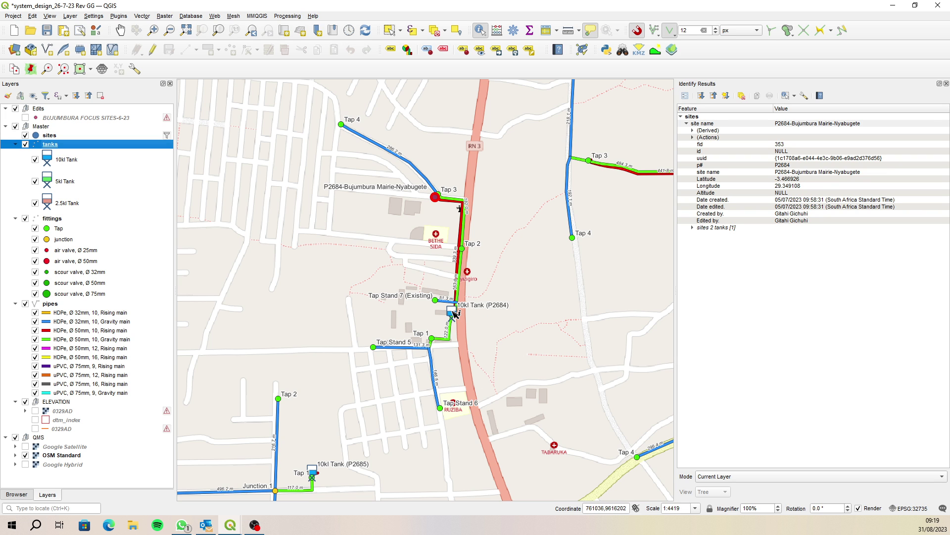
{"action": "left_click", "coordinate": [452, 312]}
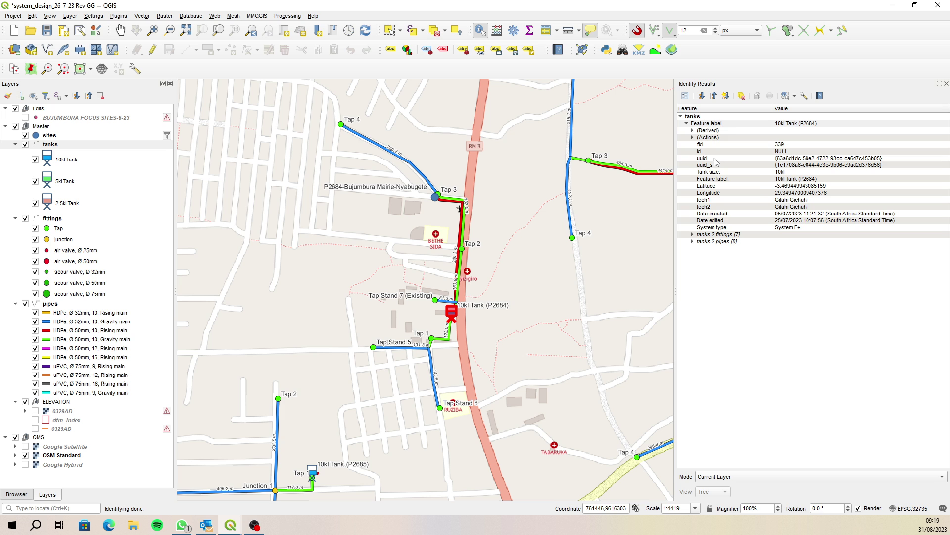
{"action": "left_click", "coordinate": [887, 161]}
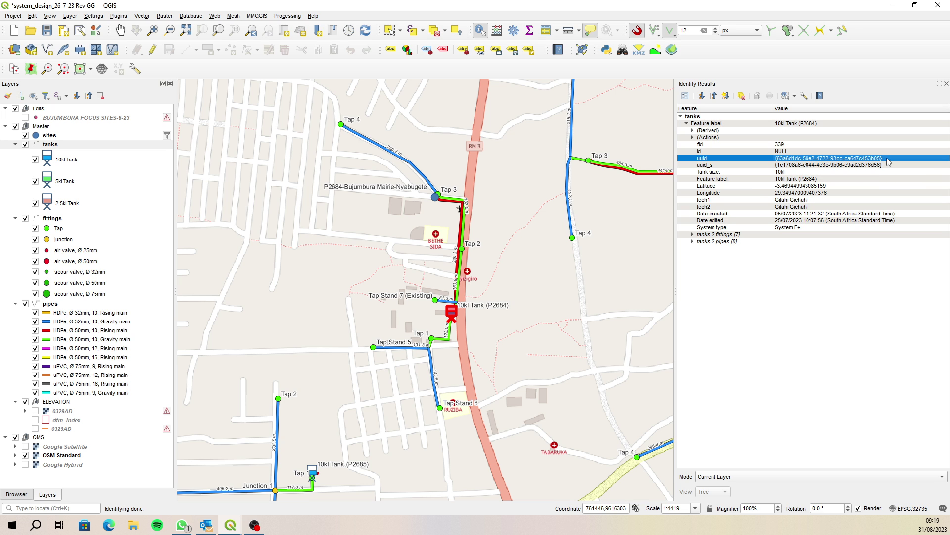
{"action": "right_click", "coordinate": [858, 161]}
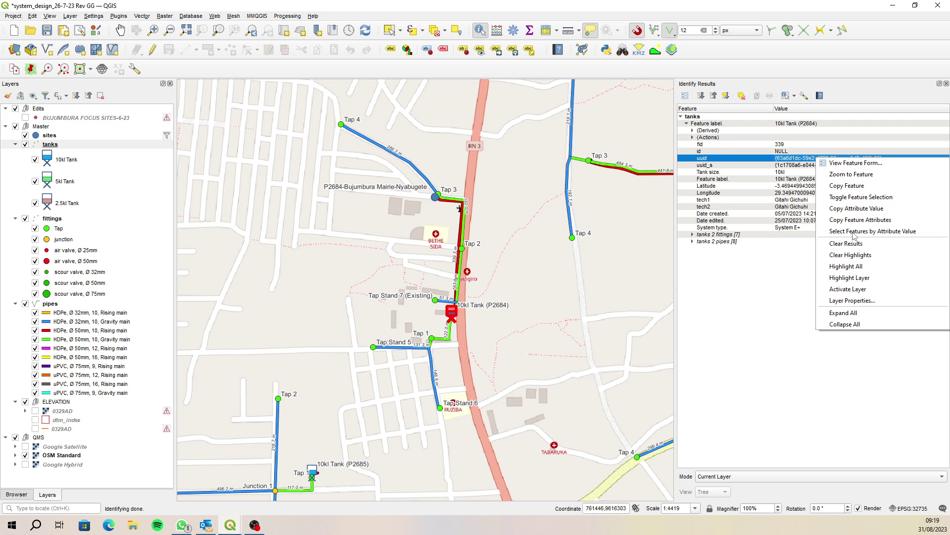
{"action": "left_click", "coordinate": [855, 208]}
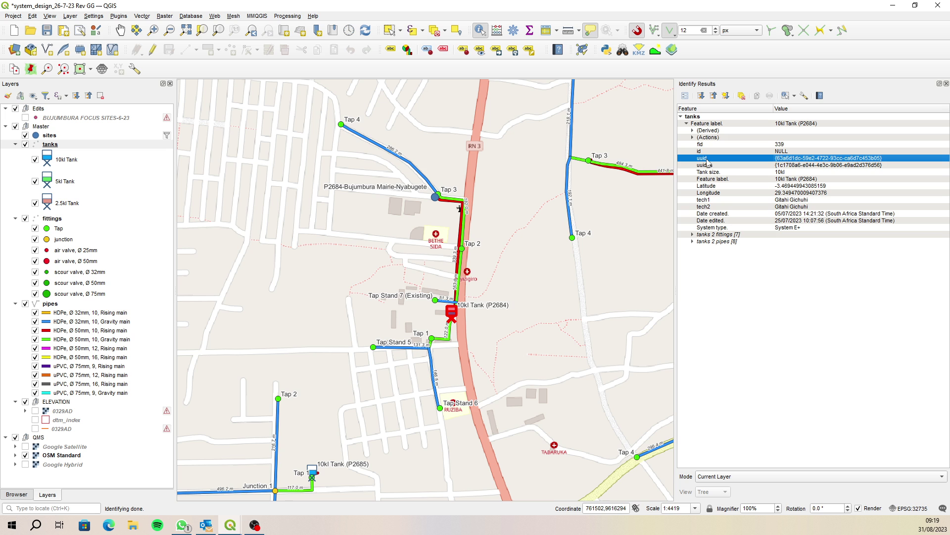
Filter the tanks layer to uuid = the copied uuid of 10kl Tank (P2684)
{"action": "right_click", "coordinate": [68, 148]}
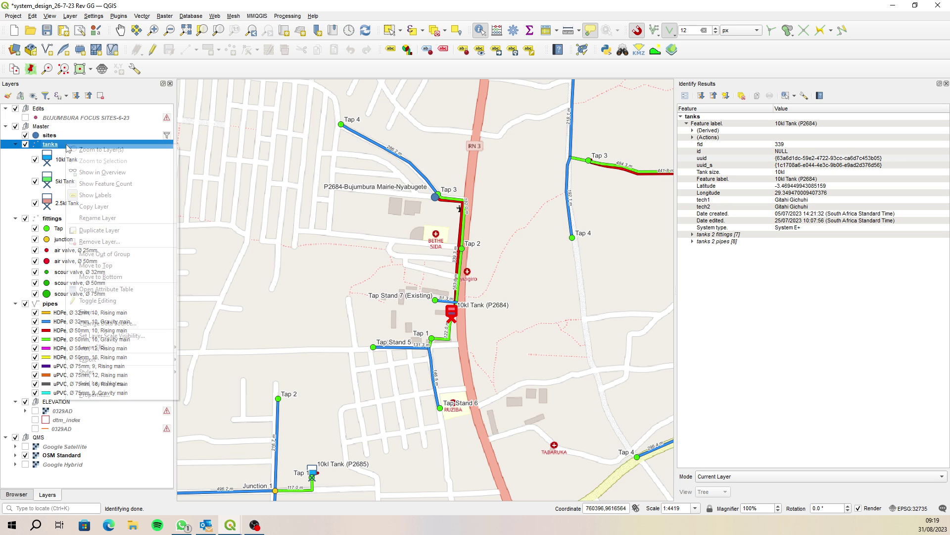
{"action": "left_click", "coordinate": [94, 314]}
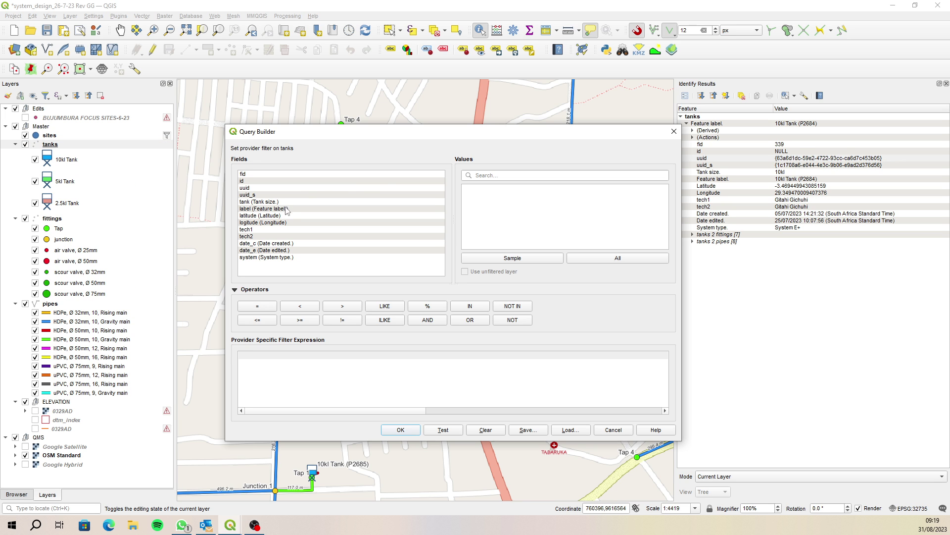
{"action": "double_click", "coordinate": [245, 189]}
{"action": "left_click", "coordinate": [257, 306]}
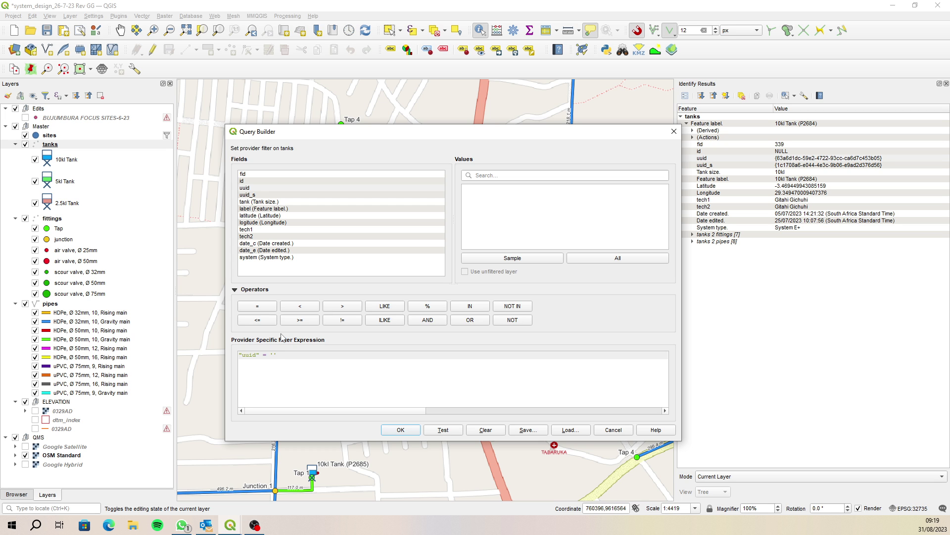
{"action": "key", "text": "ctrl+v"}
{"action": "left_click", "coordinate": [400, 430]}
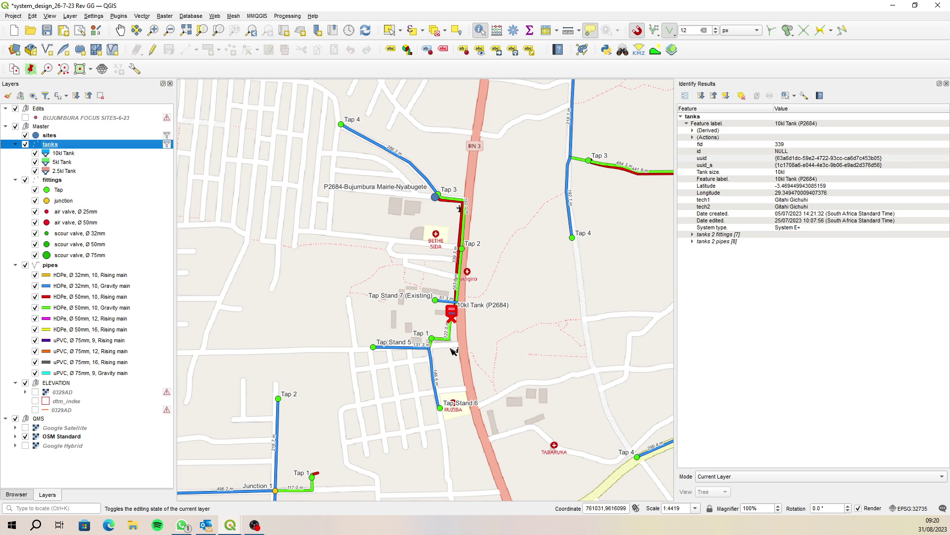
Clear the identify results and make fittings the current layer
{"action": "left_click", "coordinate": [490, 327]}
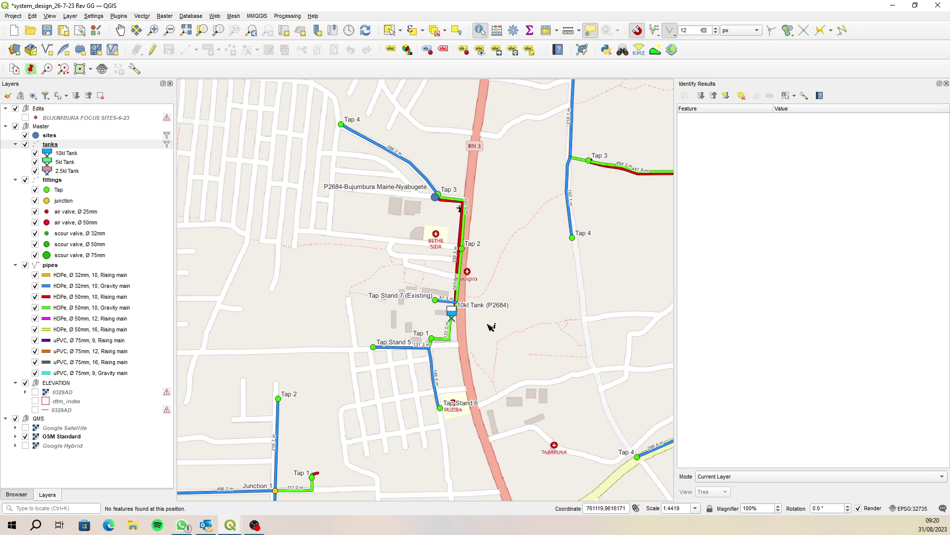
{"action": "left_click", "coordinate": [69, 181]}
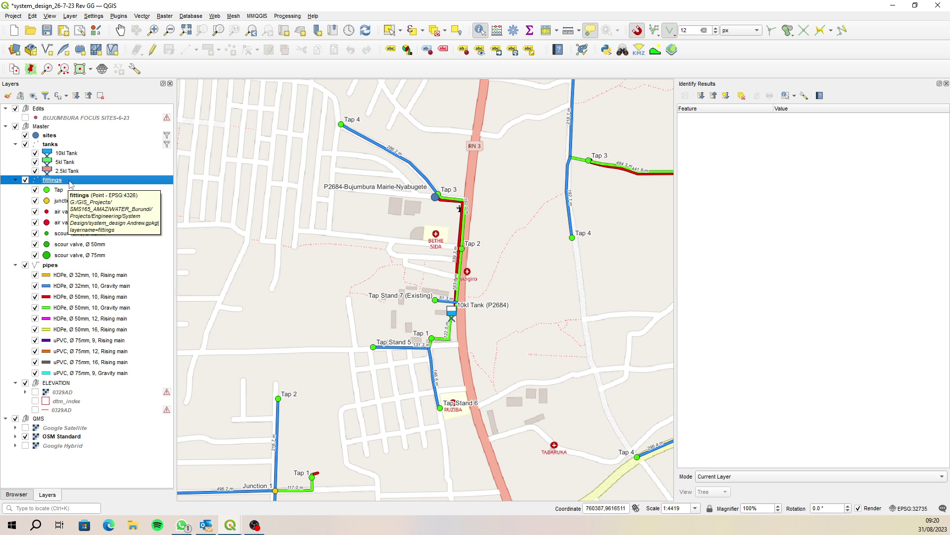
{"action": "right_click", "coordinate": [70, 183]}
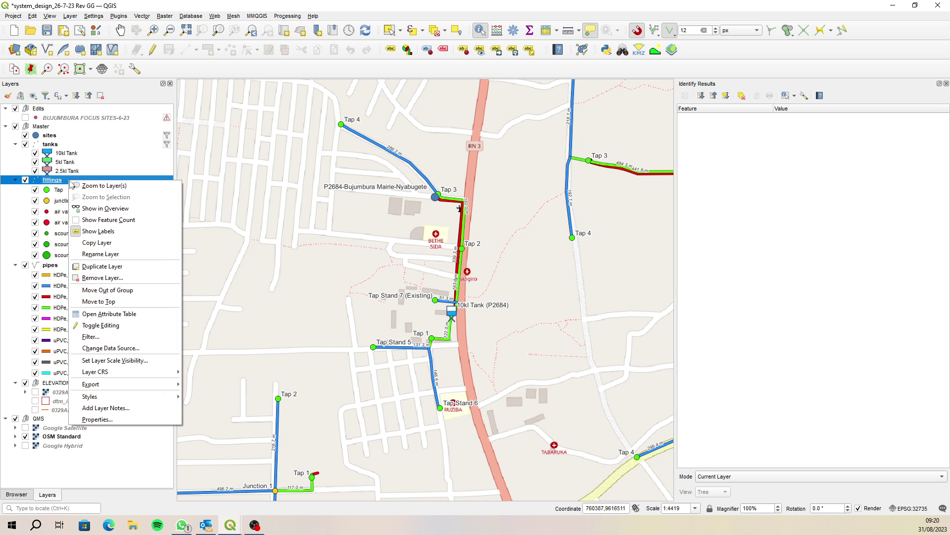
Filter the fittings layer with "uuid_t" = the P2684 tank's uuid
{"action": "left_click", "coordinate": [137, 340]}
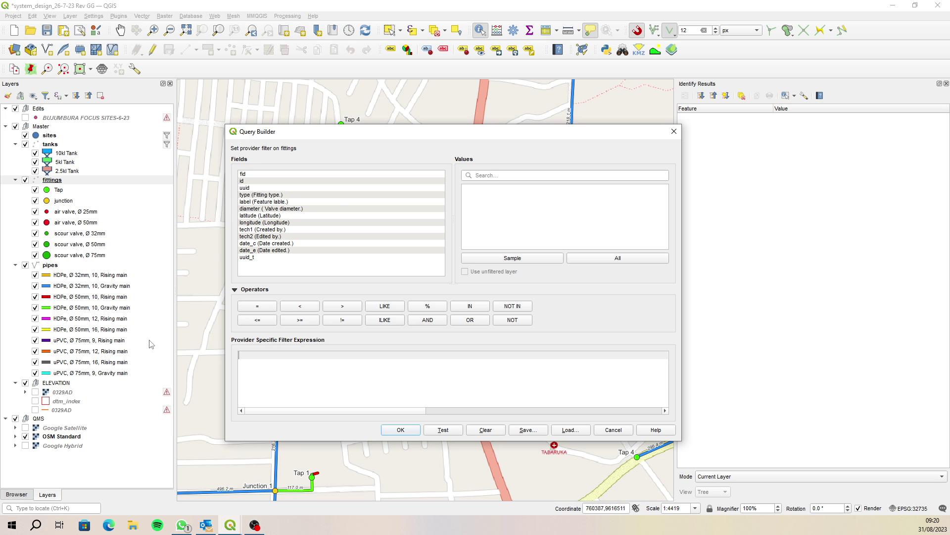
{"action": "double_click", "coordinate": [246, 258]}
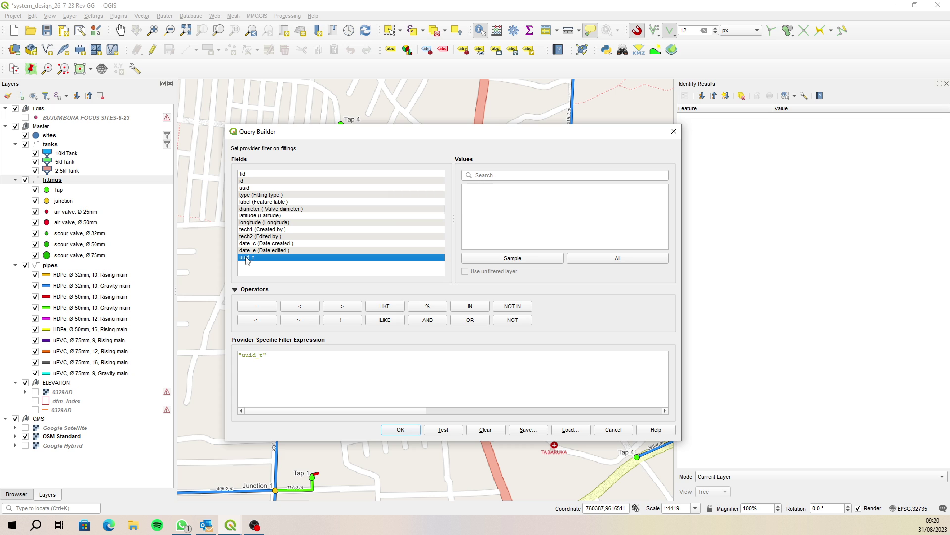
{"action": "left_click", "coordinate": [257, 306]}
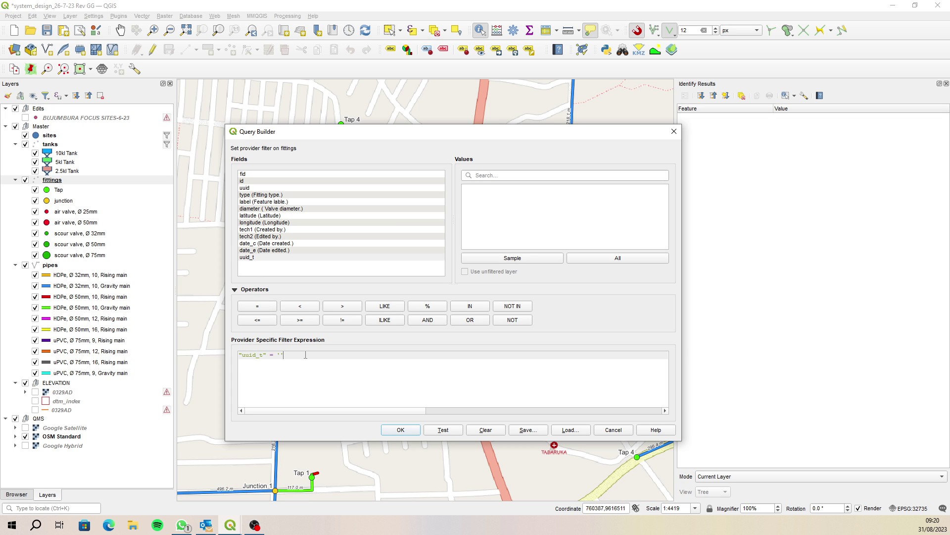
{"action": "type", "text": "'"}
{"action": "key", "text": "ctrl+v"}
{"action": "left_click", "coordinate": [395, 430]}
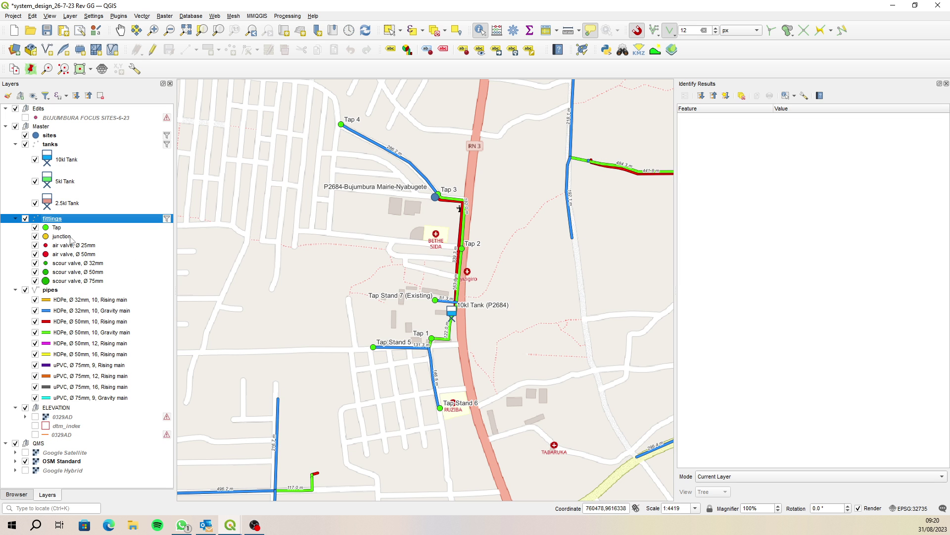
Apply the same "uuid_t" uuid filter to the pipes layer
{"action": "right_click", "coordinate": [51, 291]}
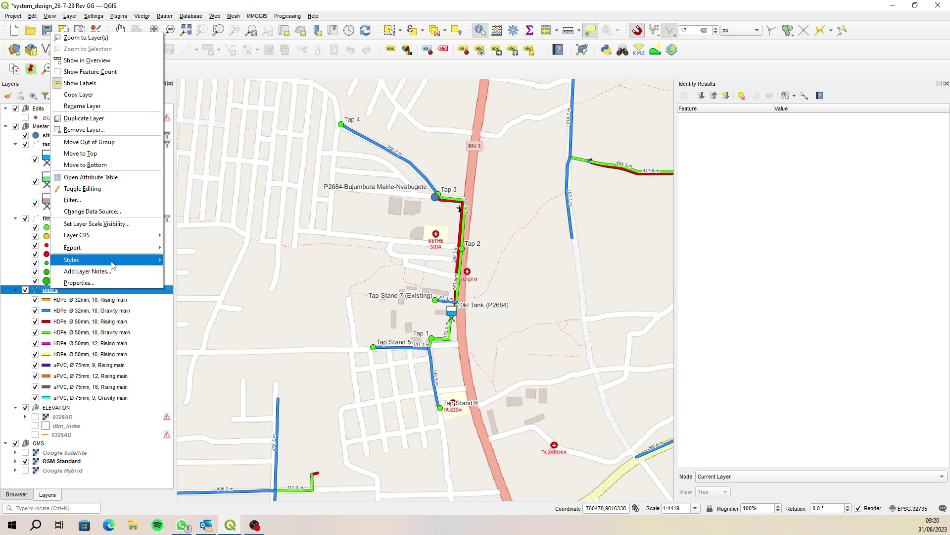
{"action": "mouse_move", "coordinate": [112, 265]}
{"action": "left_click", "coordinate": [79, 200]}
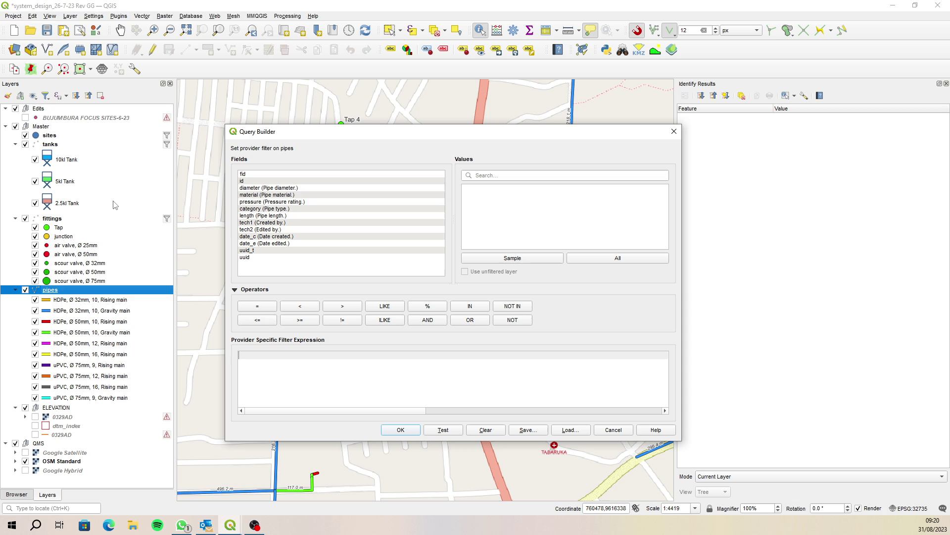
{"action": "double_click", "coordinate": [254, 250]}
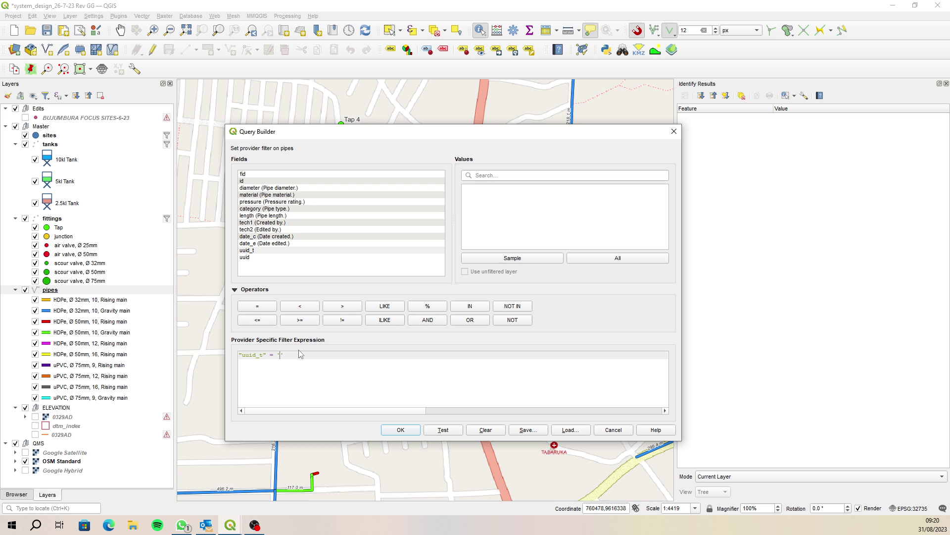
{"action": "key", "text": "ctrl+v"}
{"action": "left_click", "coordinate": [401, 429]}
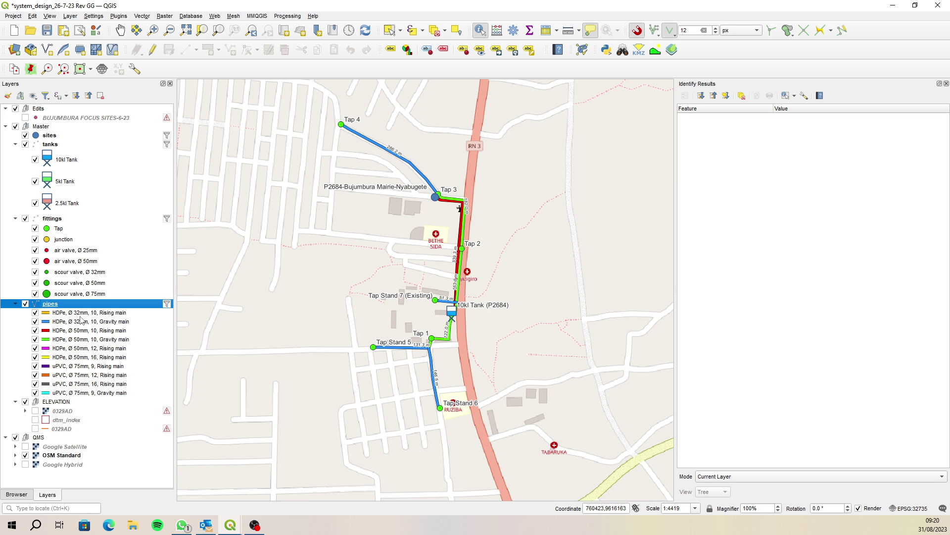
Turn on the Google Satellite basemap and turn off OSM Standard under the P2684 network
{"action": "mouse_move", "coordinate": [62, 140]}
{"action": "scroll", "coordinate": [505, 279], "scroll_direction": "down", "scroll_amount": 3}
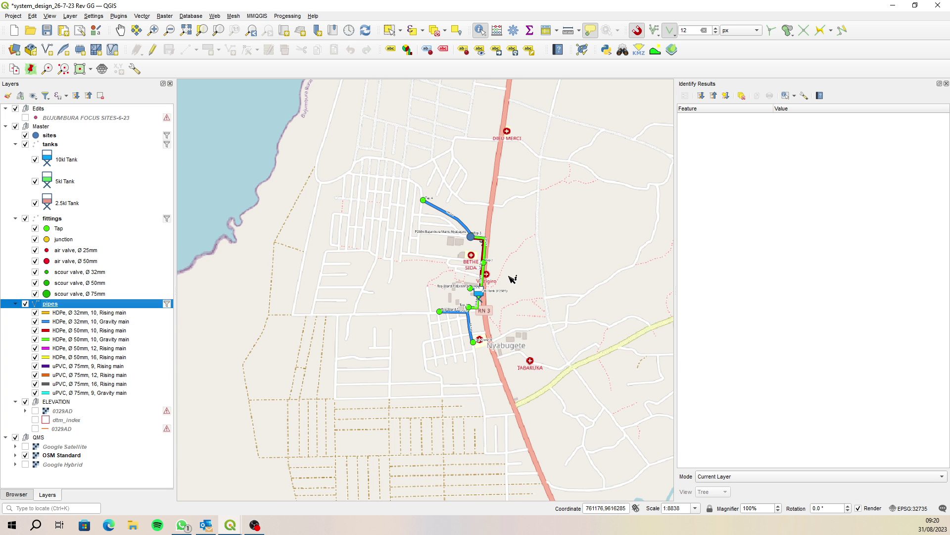
{"action": "scroll", "coordinate": [388, 277], "scroll_direction": "up", "scroll_amount": 2}
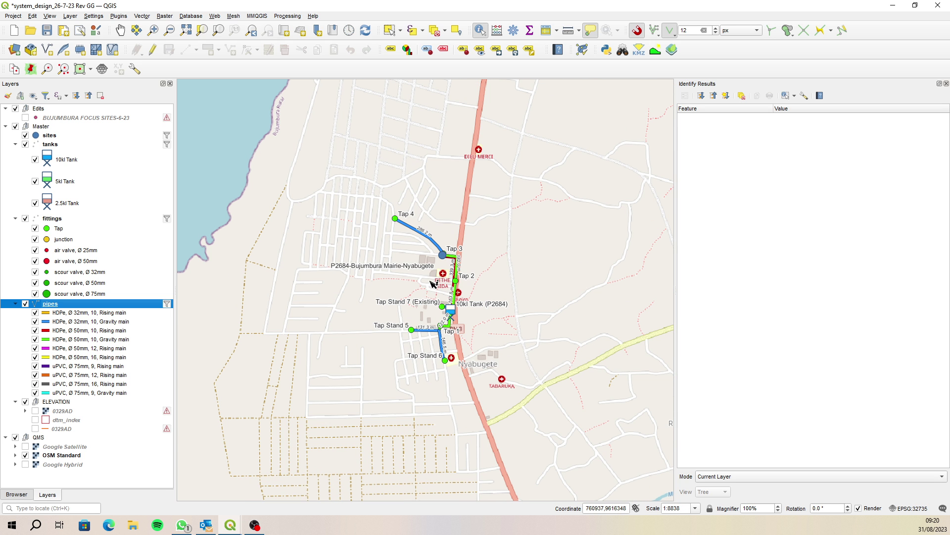
{"action": "left_click", "coordinate": [25, 446]}
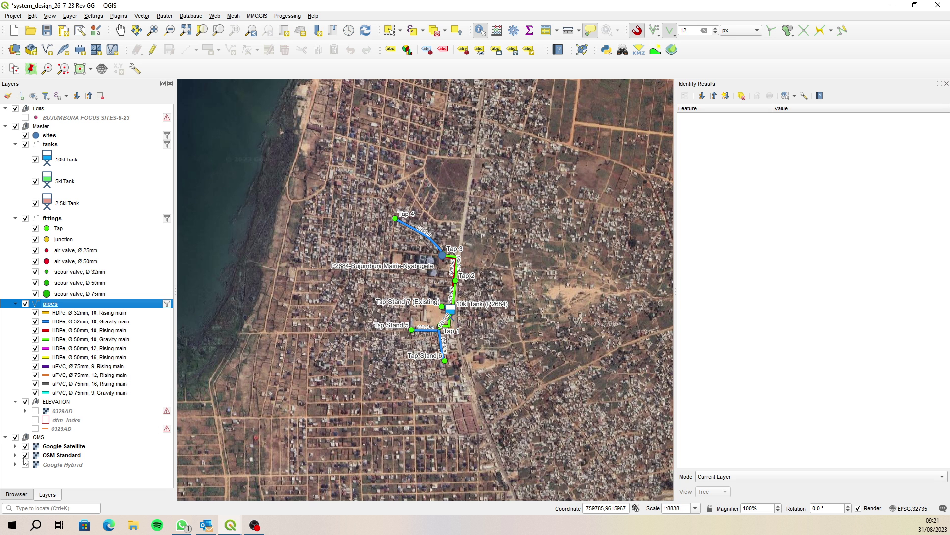
{"action": "left_click", "coordinate": [25, 455]}
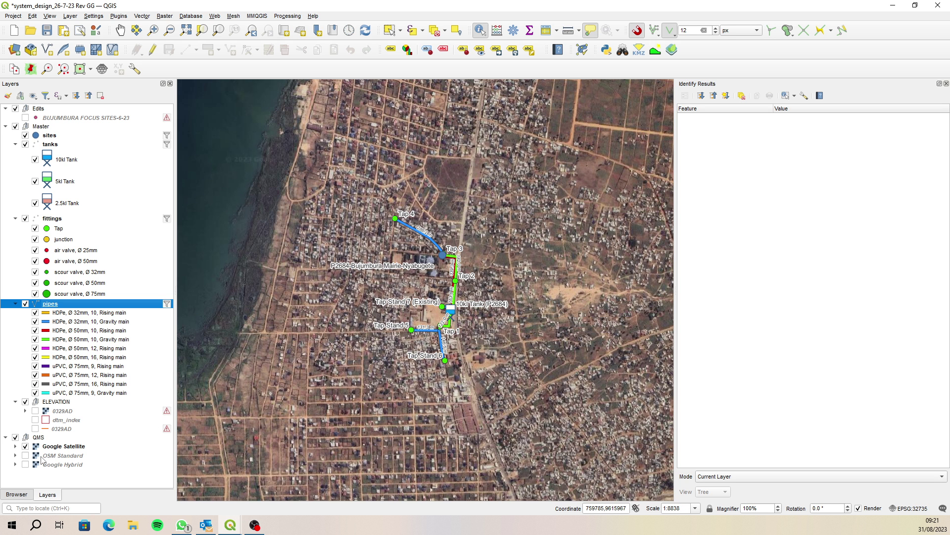
Open the A5 New print layout and match its map to the main canvas extent
{"action": "left_click", "coordinate": [80, 31]}
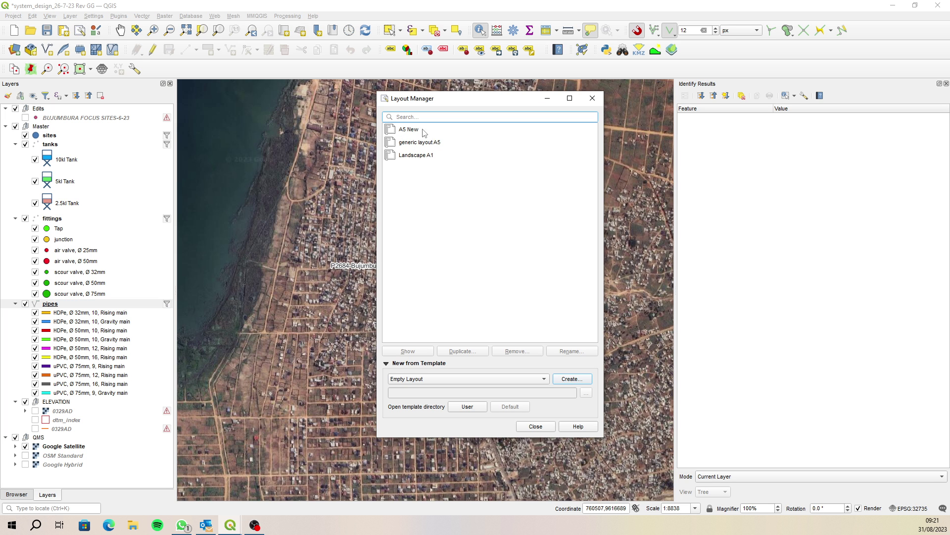
{"action": "left_click", "coordinate": [424, 130]}
{"action": "left_click", "coordinate": [420, 351]}
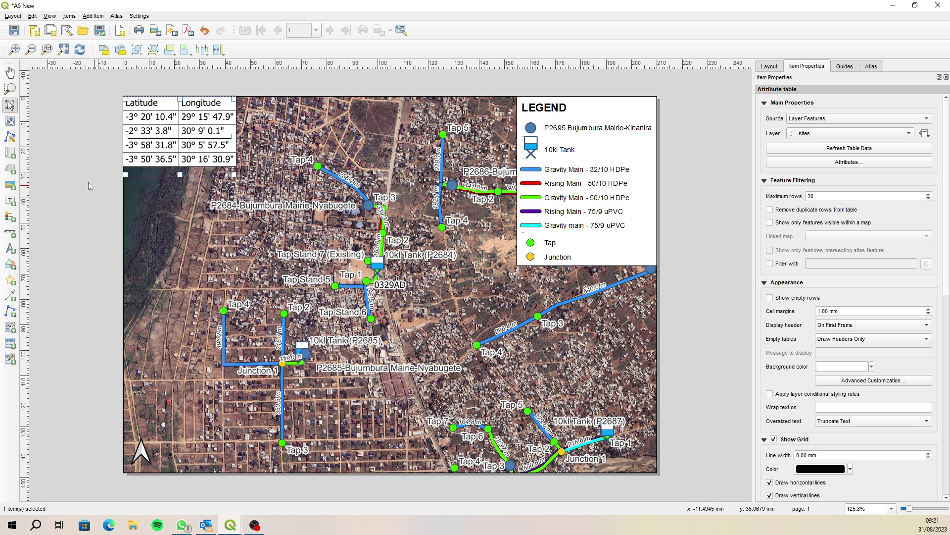
{"action": "left_click", "coordinate": [335, 252]}
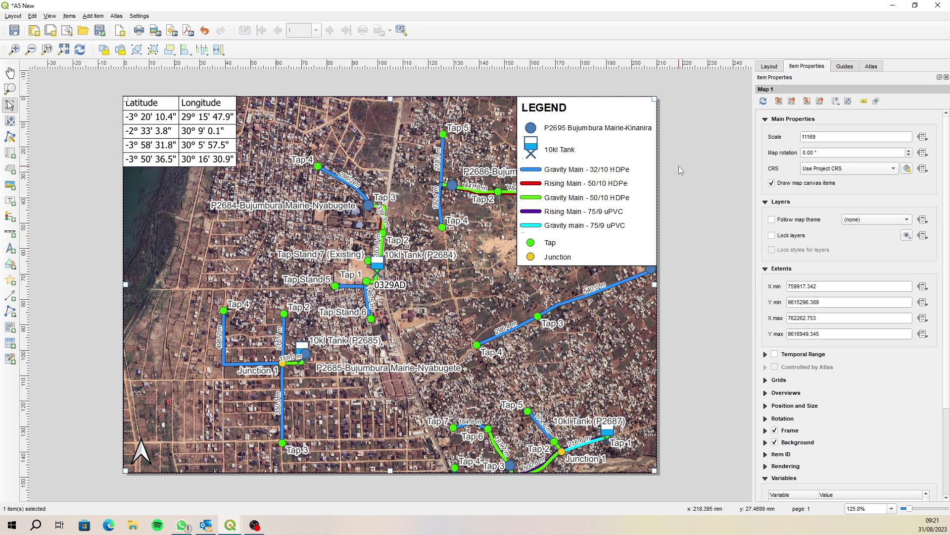
{"action": "left_click", "coordinate": [779, 101]}
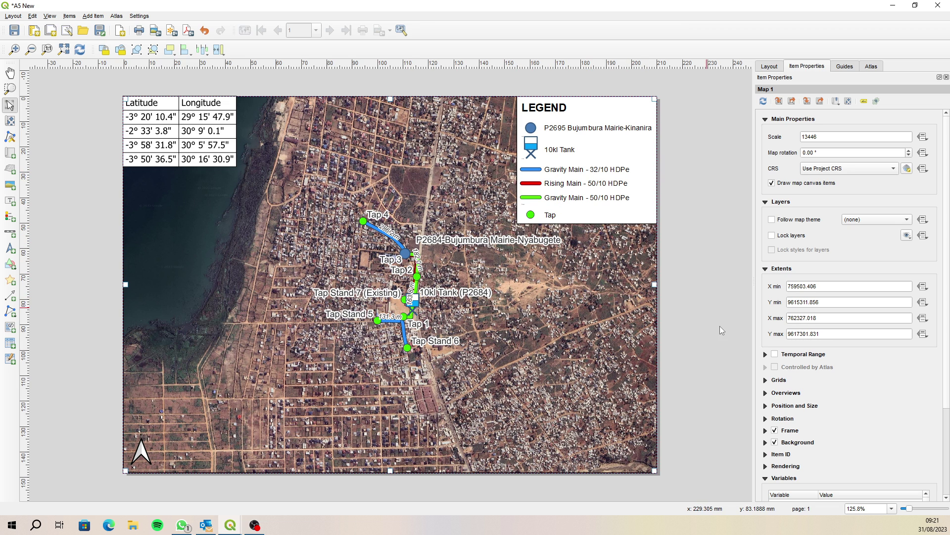
Enlarge the coordinates table downward so it shows latitude -3° 28' 0.9" and longitude 29° 20' 56.8"
{"action": "left_click", "coordinate": [609, 172]}
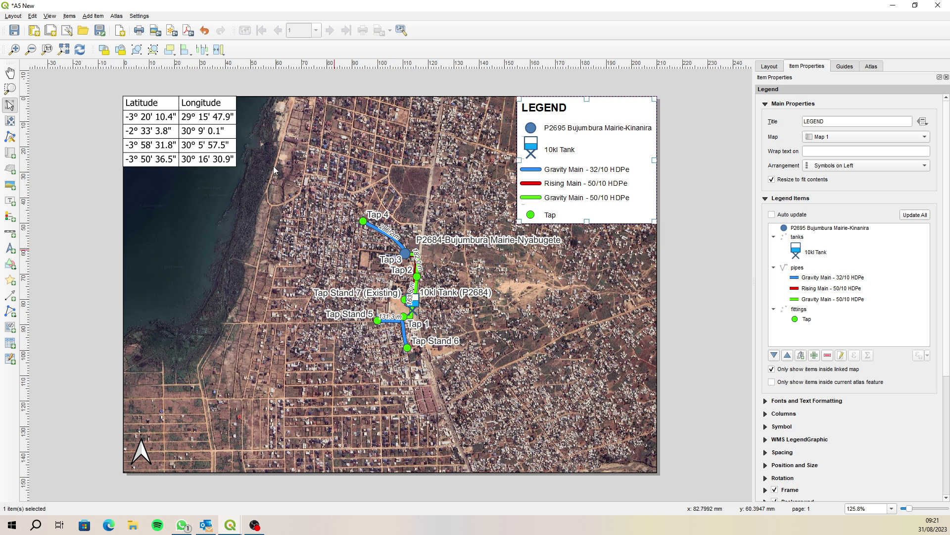
{"action": "left_click", "coordinate": [146, 137]}
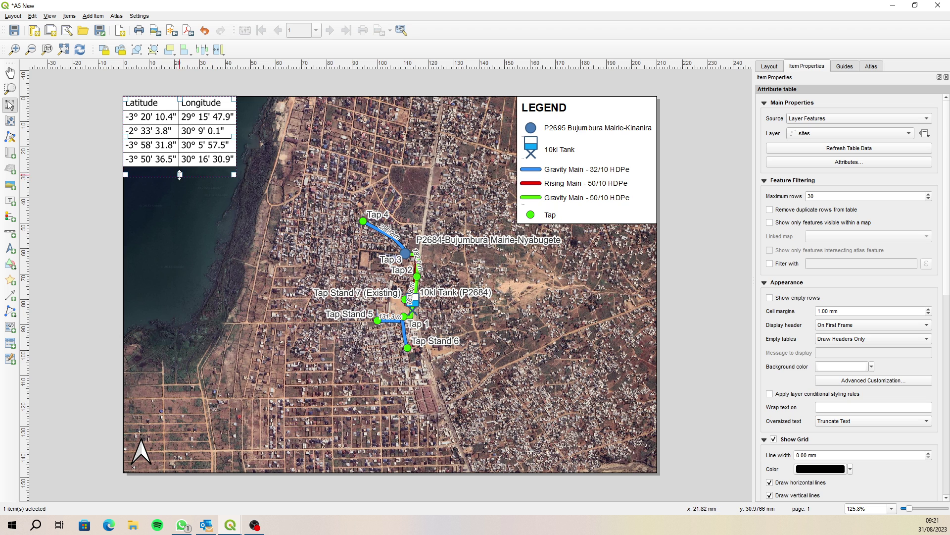
{"action": "left_click_drag", "start_coordinate": [180, 174], "coordinate": [182, 214]}
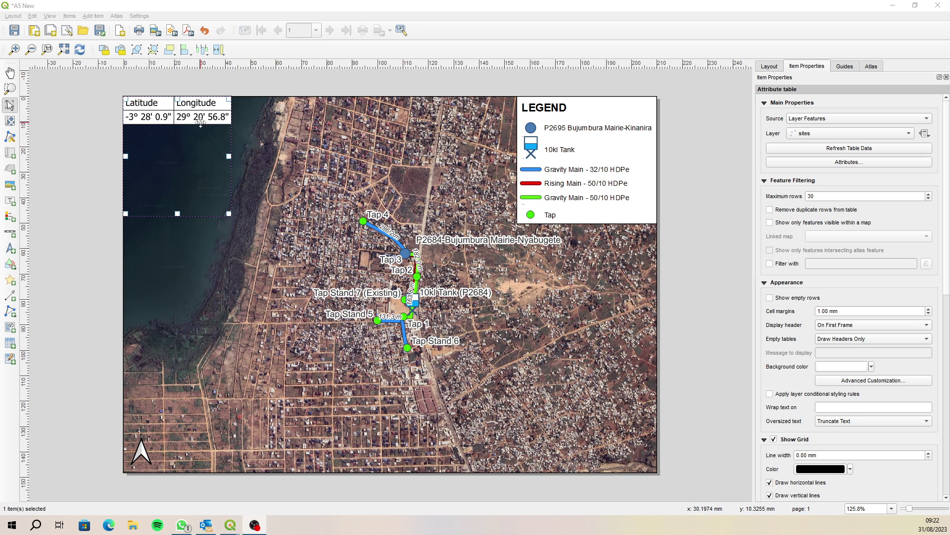
Relabel the legend's P2695 Bujumbura Mairie-Kinanira entry to P2684
{"action": "left_click", "coordinate": [558, 131]}
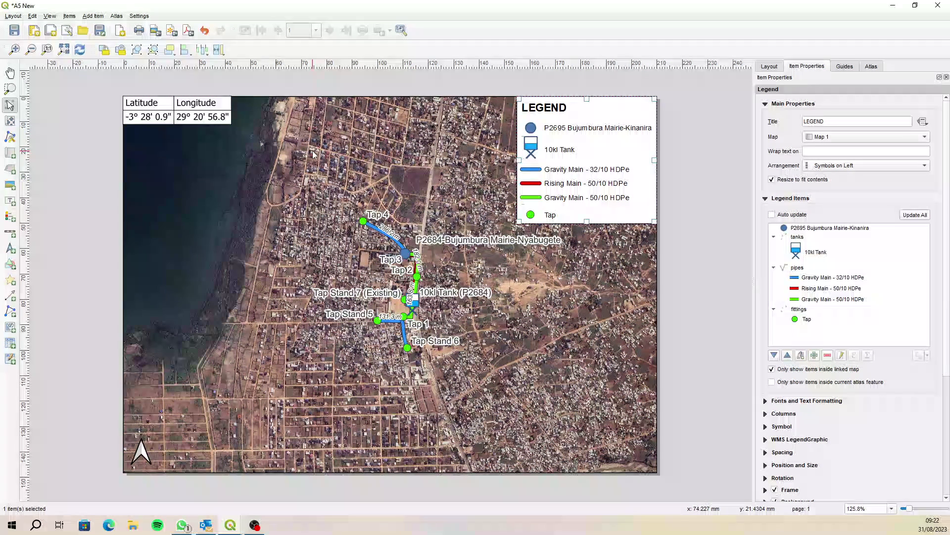
{"action": "left_click", "coordinate": [806, 229]}
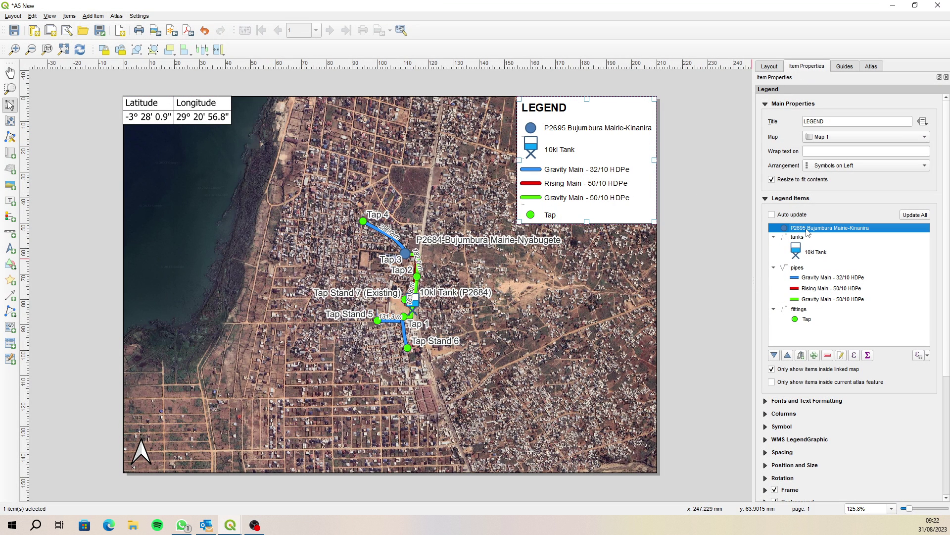
{"action": "double_click", "coordinate": [798, 229]}
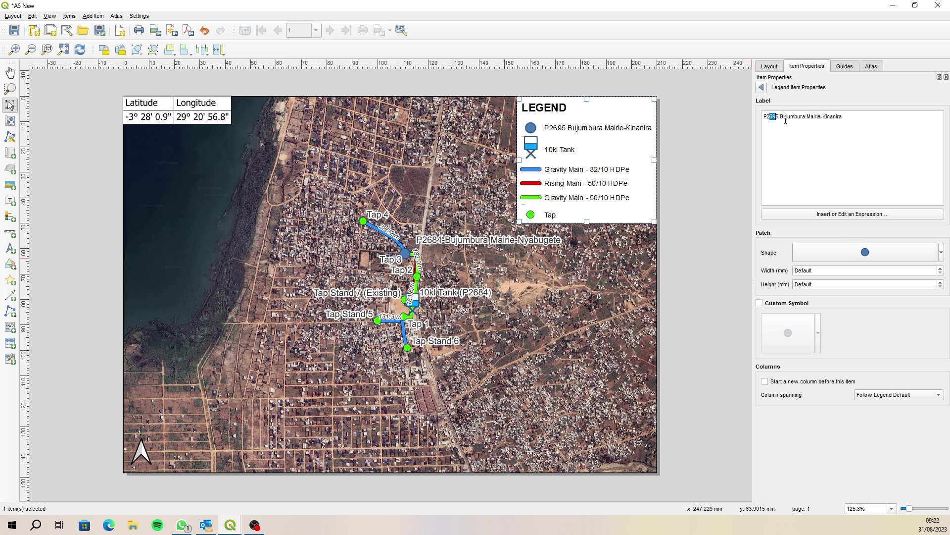
{"action": "left_click_drag", "start_coordinate": [786, 121], "coordinate": [843, 126]}
{"action": "type", "text": "22684"}
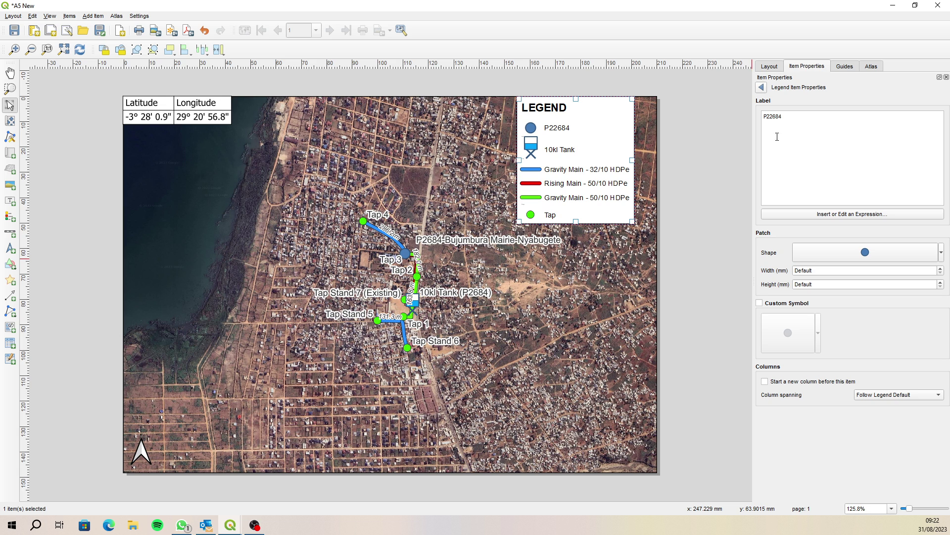
{"action": "key", "text": "BackSpace"}
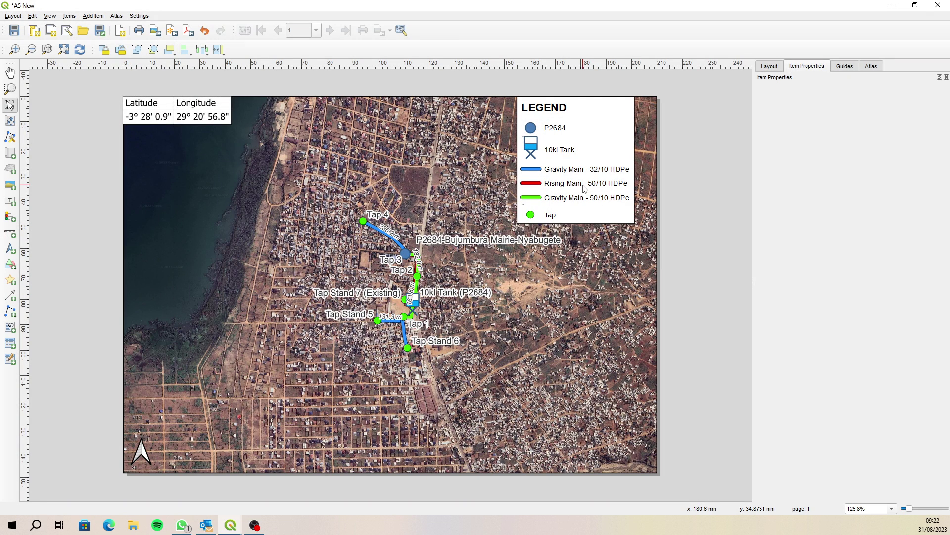
Move the legend flush against the map's right edge and set Map 1's scale to 1:5000
{"action": "left_click_drag", "start_coordinate": [561, 175], "coordinate": [584, 175]}
{"action": "left_click", "coordinate": [400, 293]}
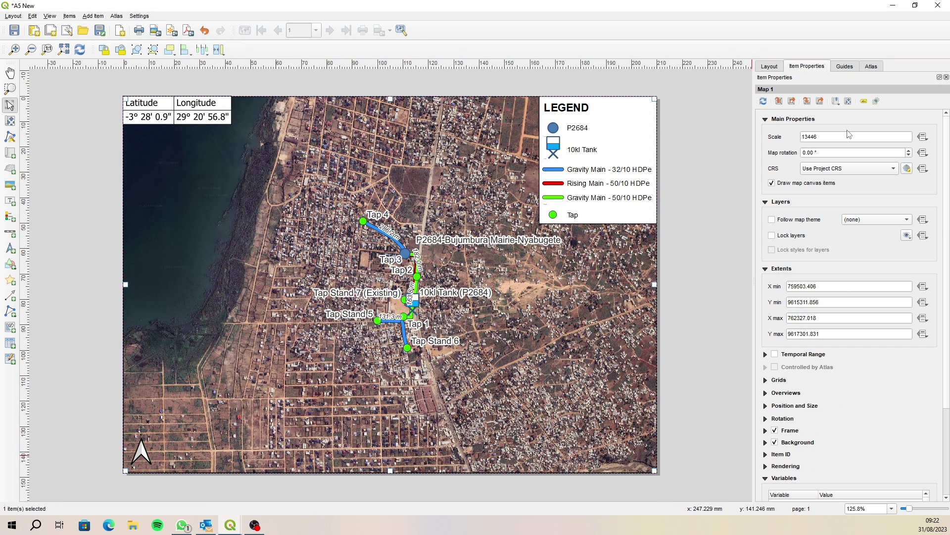
{"action": "left_click", "coordinate": [820, 137]}
{"action": "left_click_drag", "start_coordinate": [820, 137], "coordinate": [780, 147]}
{"action": "type", "text": "5000"}
{"action": "key", "text": "Return"}
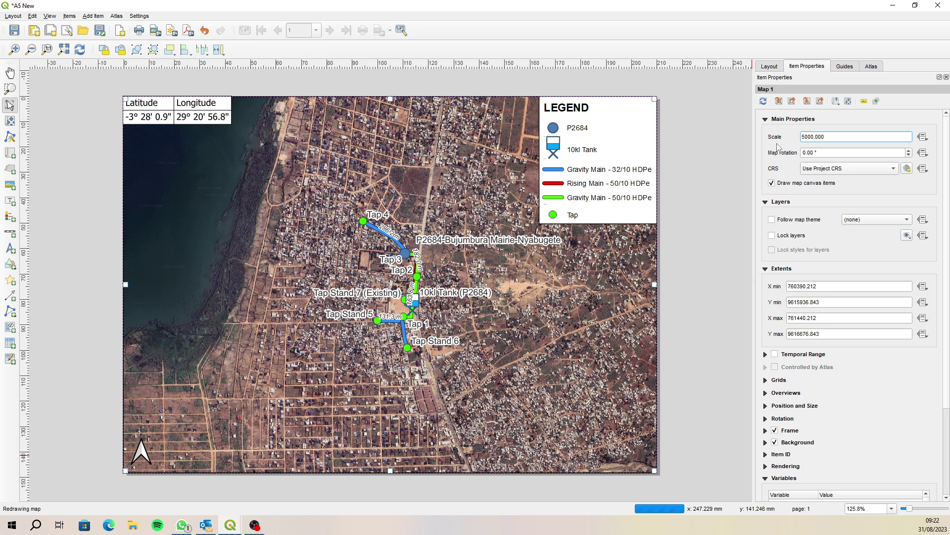